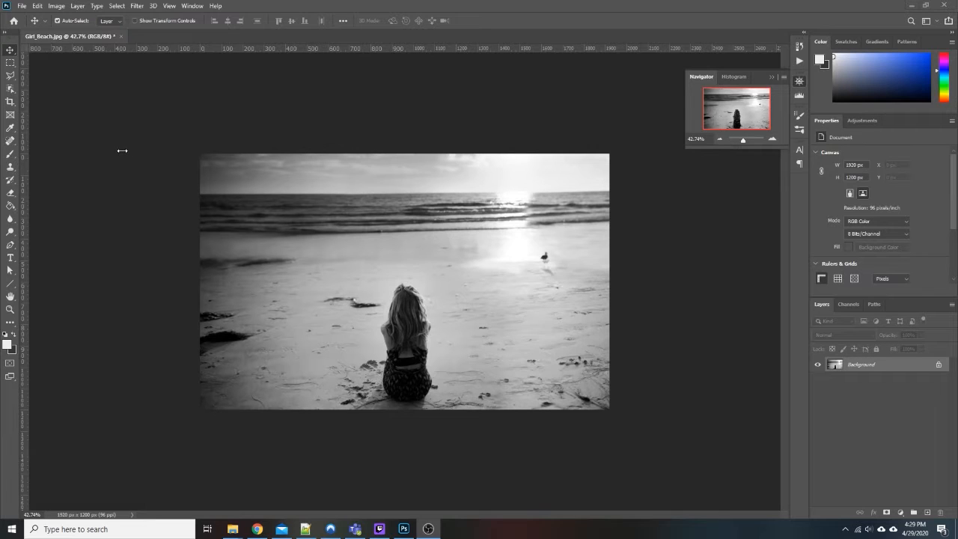
Open the image size settings for the beach photo and review the available Fit To presets
{"action": "left_click", "coordinate": [56, 6]}
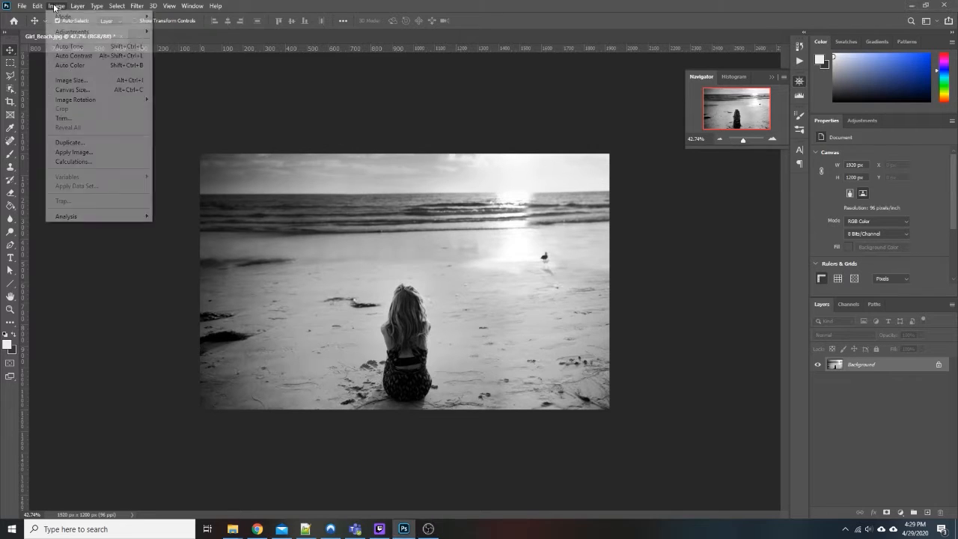
{"action": "left_click", "coordinate": [80, 79]}
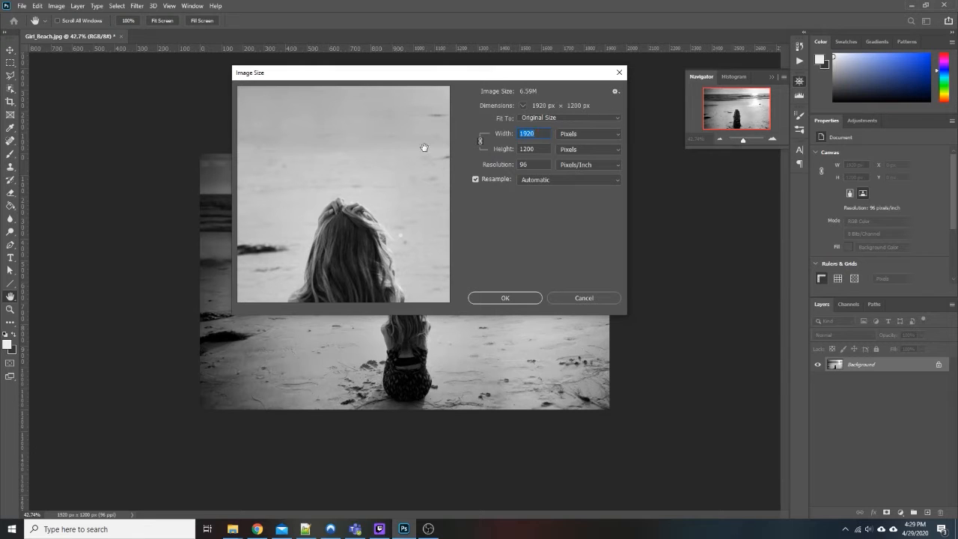
{"action": "left_click", "coordinate": [533, 119]}
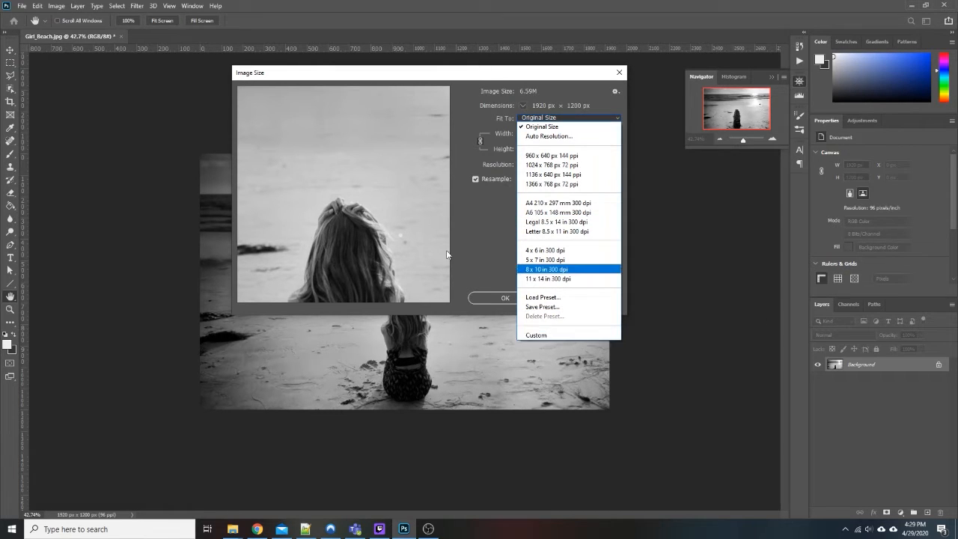
{"action": "left_click", "coordinate": [501, 255]}
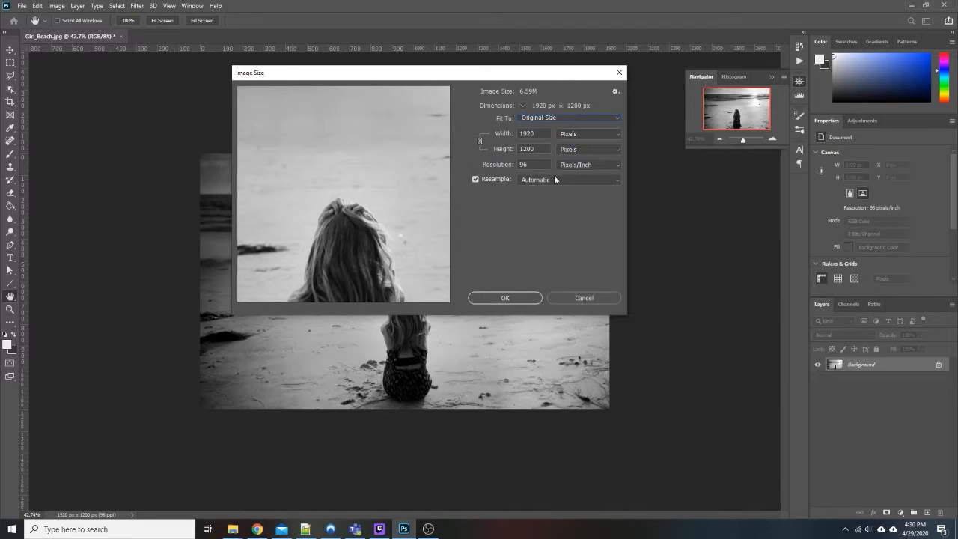
Try resizing the image with linked proportions, entering a width of 1000 pixels and a height of 900 pixels
{"action": "key", "text": "alt+Tab"}
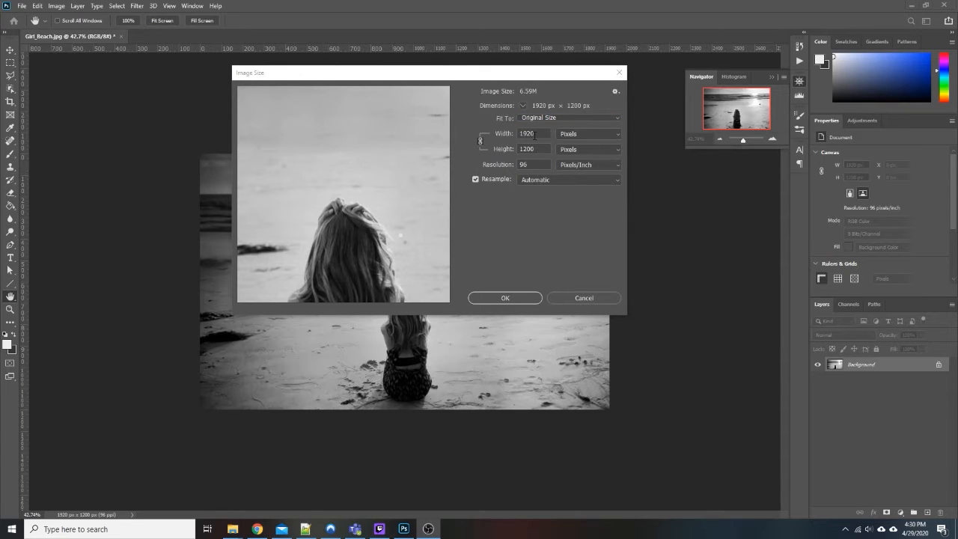
{"action": "left_click", "coordinate": [529, 138]}
{"action": "key", "text": "Tab"}
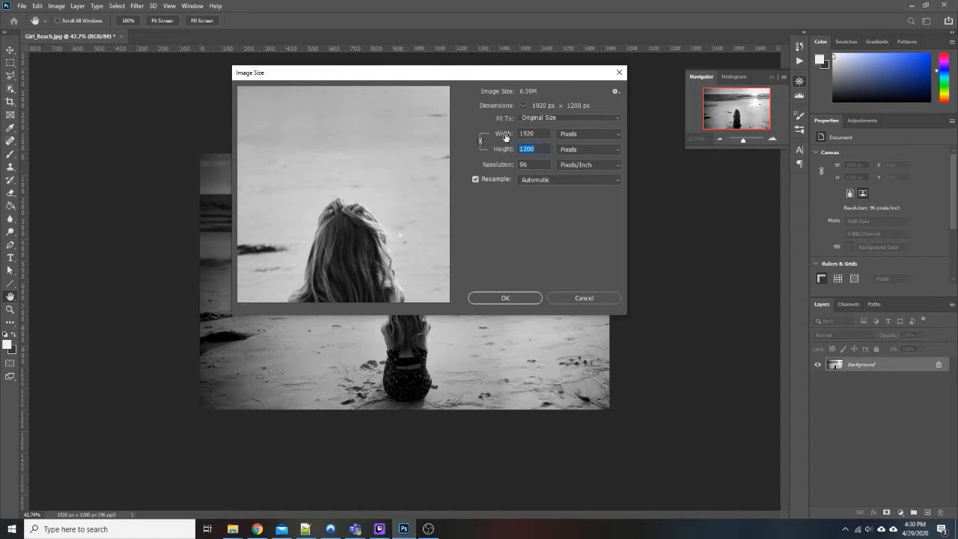
{"action": "key", "text": "shift+Tab"}
{"action": "type", "text": "1000"}
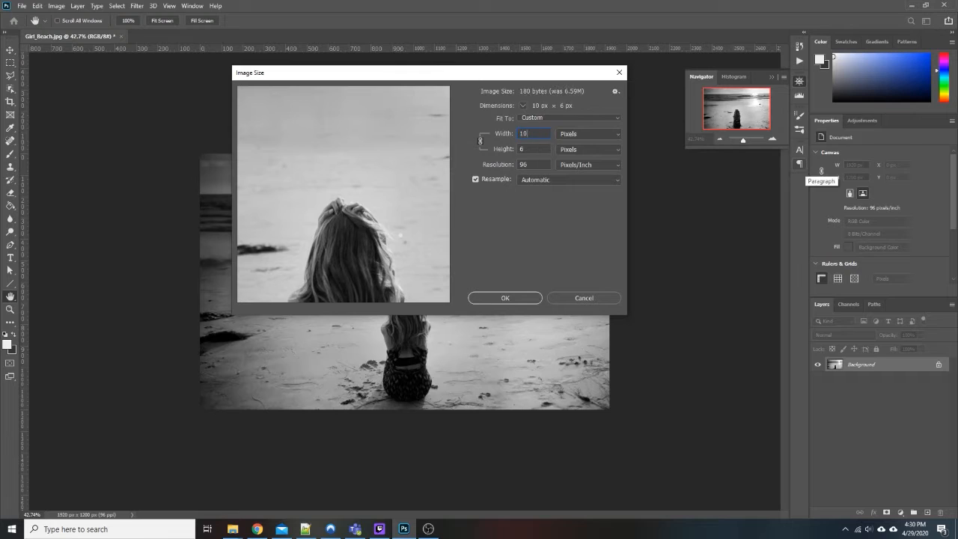
{"action": "left_click", "coordinate": [543, 153]}
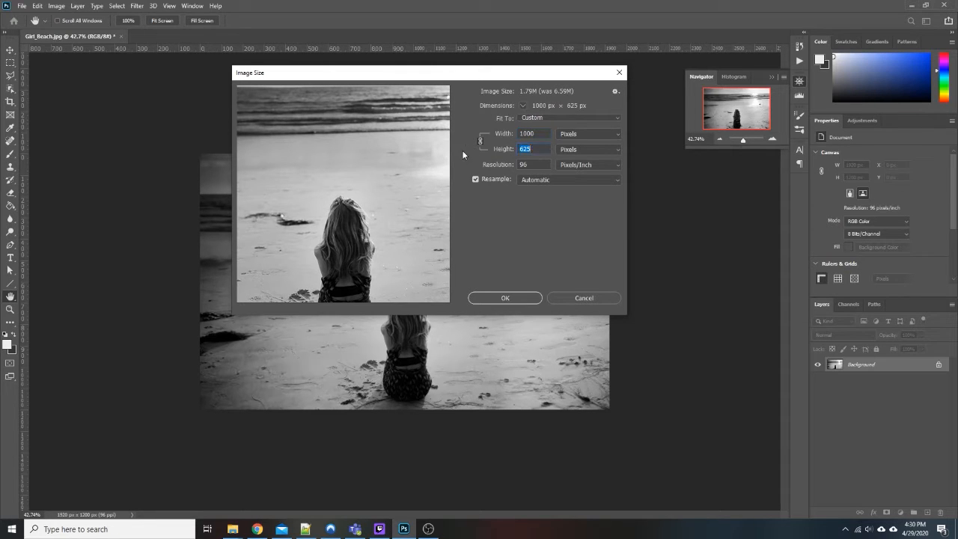
{"action": "type", "text": "900"}
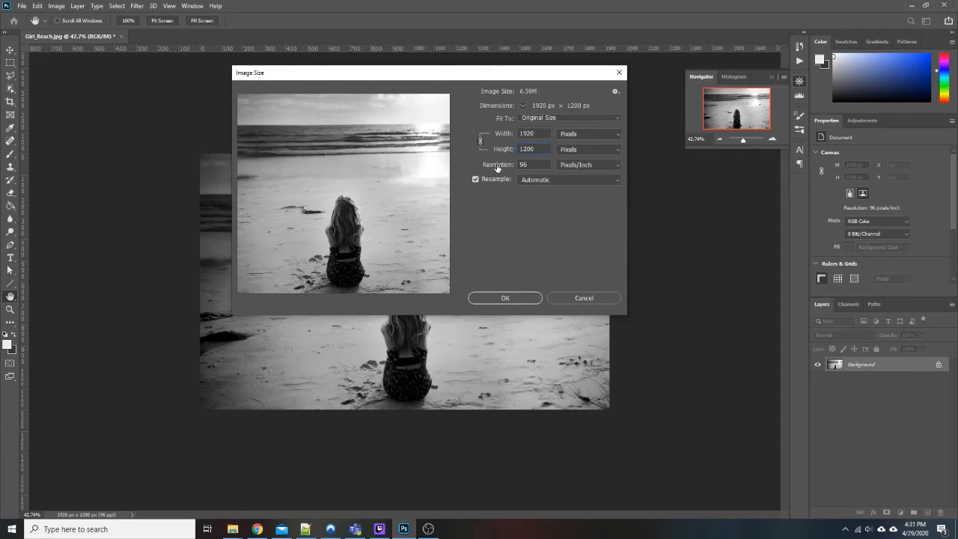
Set the resolution to 300 pixels/inch and inspect the woman's head and hair enlarged in the resize preview
{"action": "left_click", "coordinate": [523, 165]}
{"action": "type", "text": "300"}
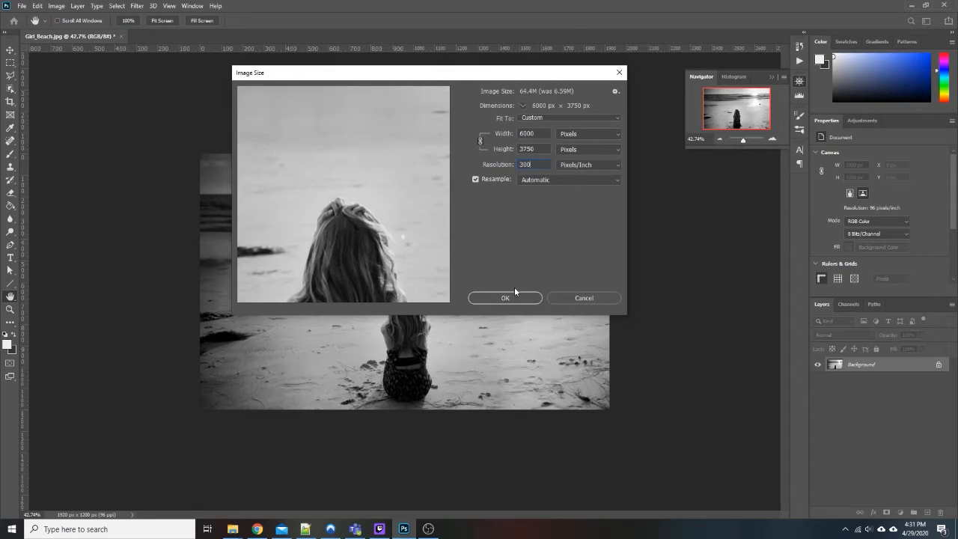
{"action": "mouse_move", "coordinate": [412, 216]}
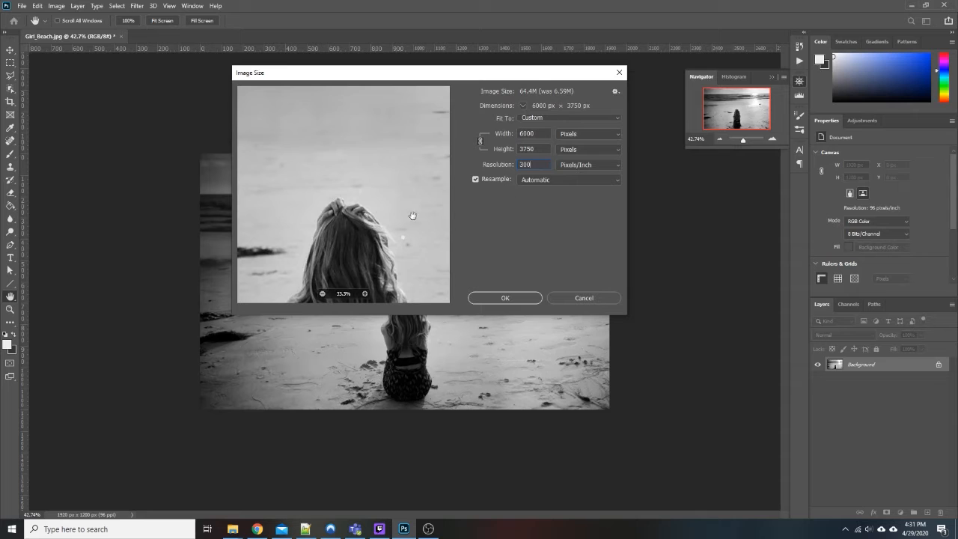
{"action": "left_click_drag", "start_coordinate": [377, 250], "coordinate": [331, 211]}
{"action": "left_click", "coordinate": [365, 294]}
{"action": "left_click", "coordinate": [366, 295]}
{"action": "left_click_drag", "start_coordinate": [359, 169], "coordinate": [397, 223]}
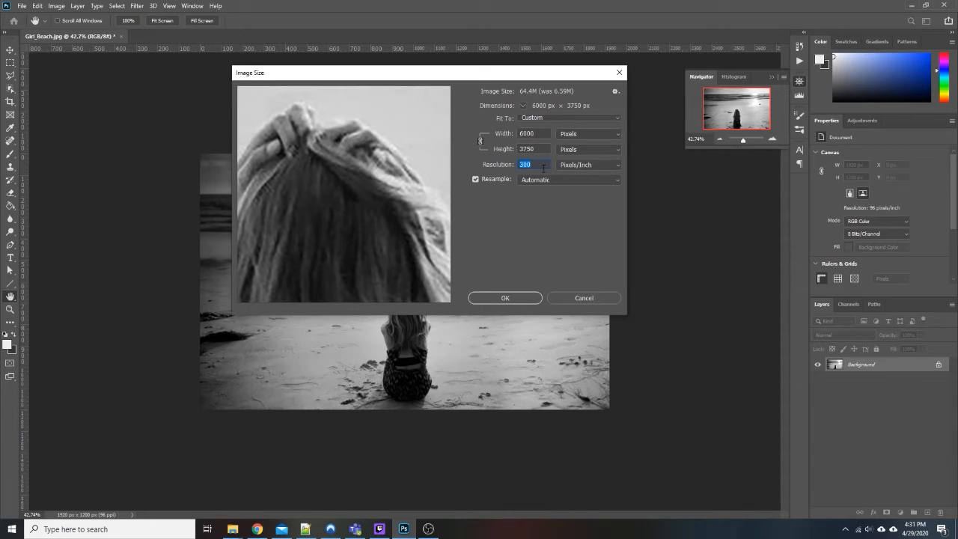
Return the resolution to 96 pixels/inch and try 72 pixels/inch in its place
{"action": "type", "text": "96"}
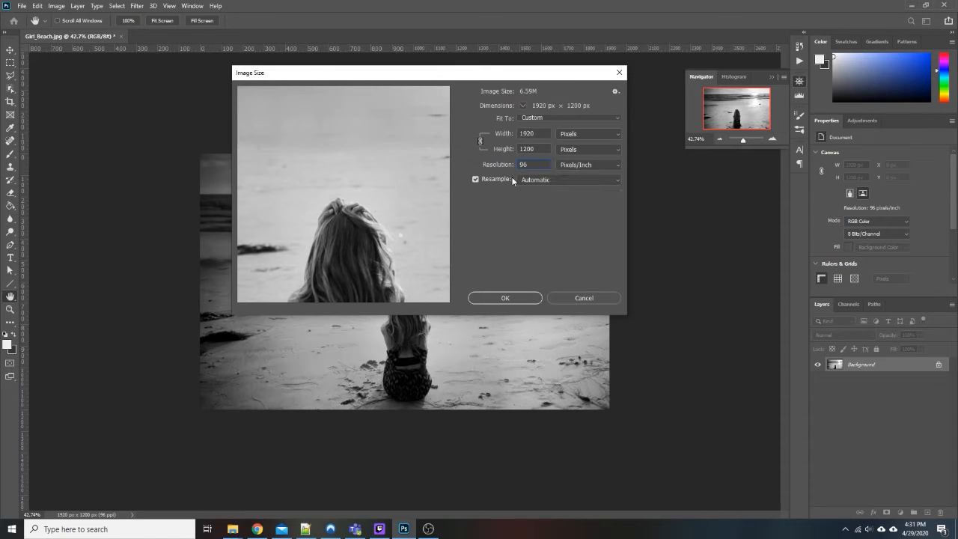
{"action": "key", "text": "BackSpace"}
{"action": "key", "text": "BackSpace"}
{"action": "type", "text": "7"}
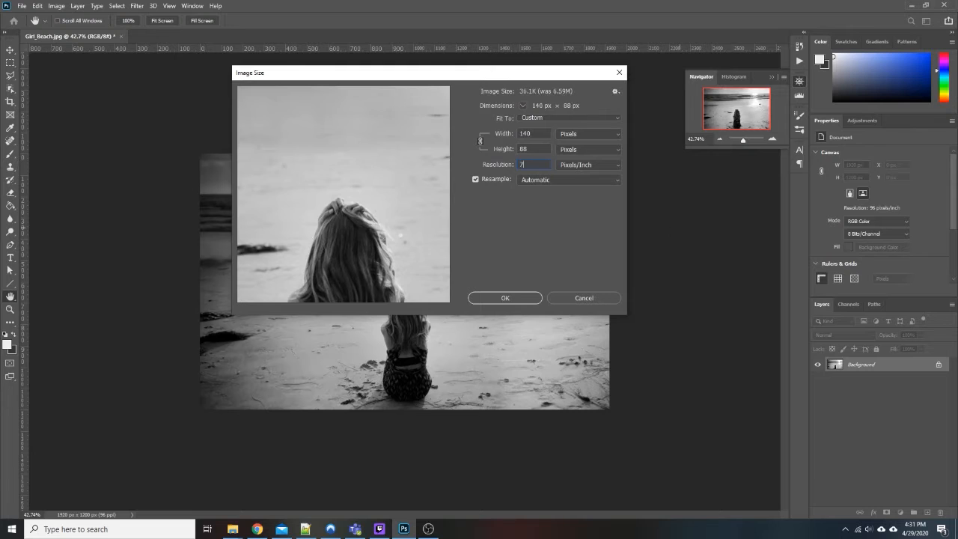
{"action": "type", "text": "2"}
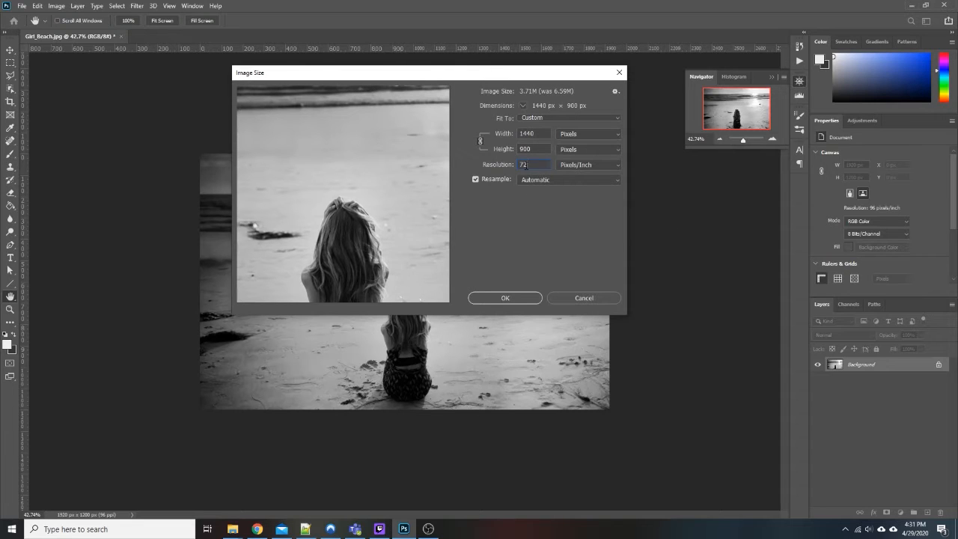
Set the resolution to 96 pixels/inch with Automatic resampling and apply the image size settings
{"action": "left_click_drag", "start_coordinate": [532, 163], "coordinate": [428, 155]}
{"action": "type", "text": "9"}
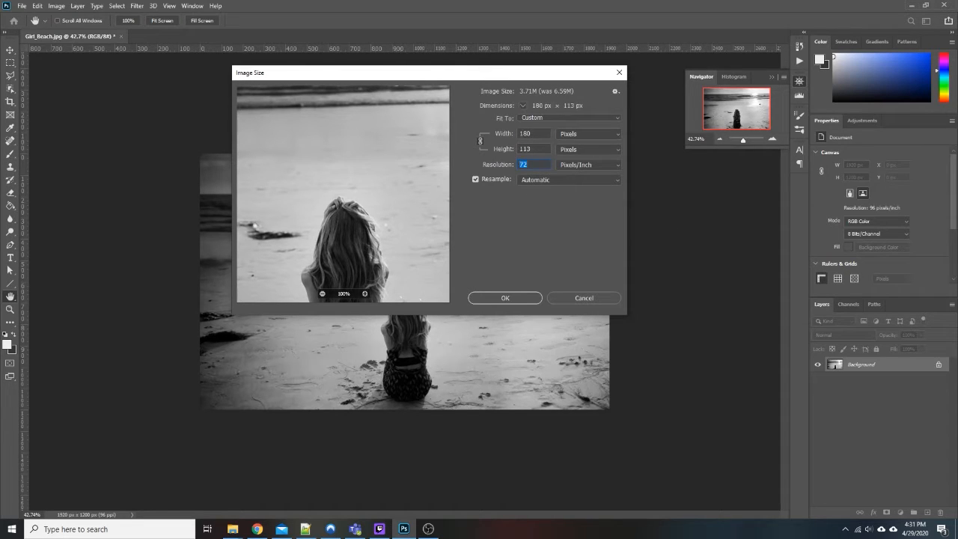
{"action": "type", "text": "6"}
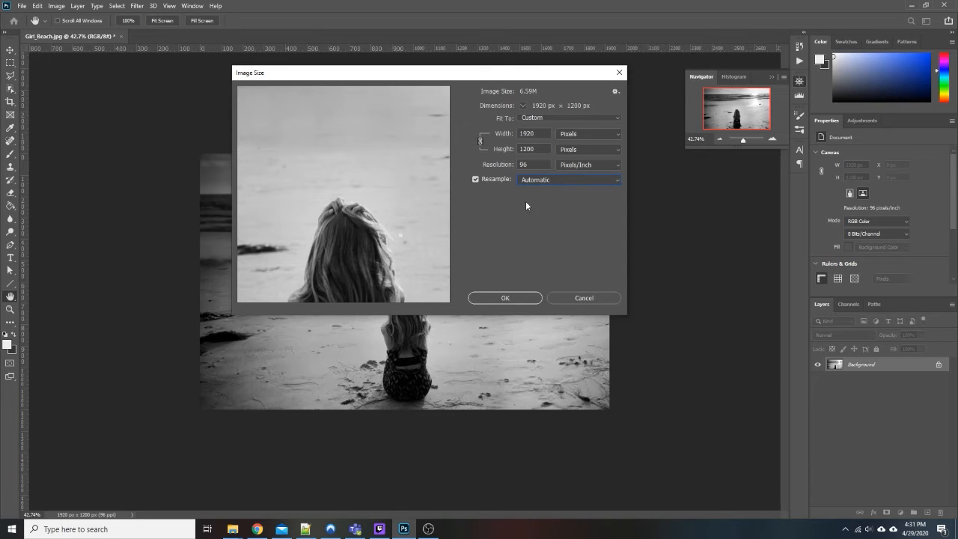
{"action": "left_click", "coordinate": [514, 299]}
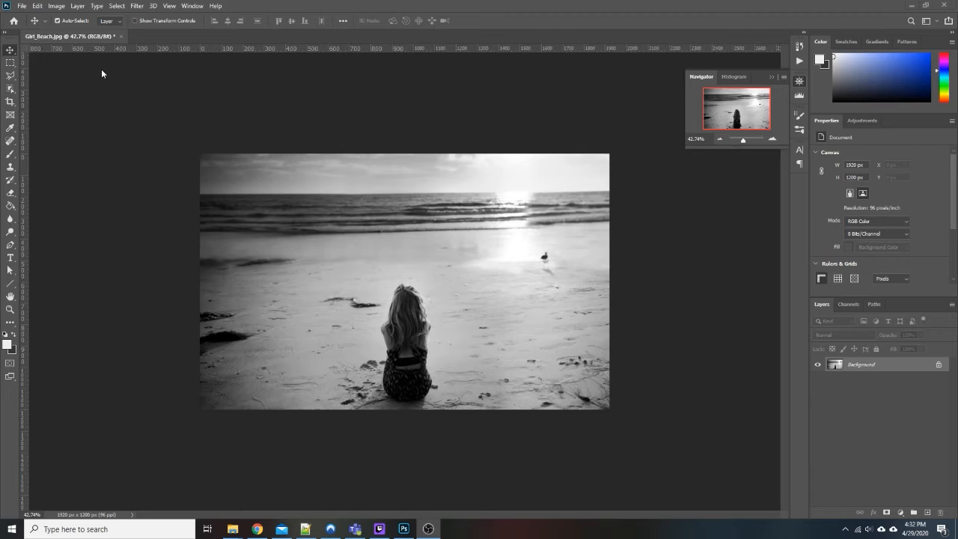
{"action": "left_click", "coordinate": [59, 7]}
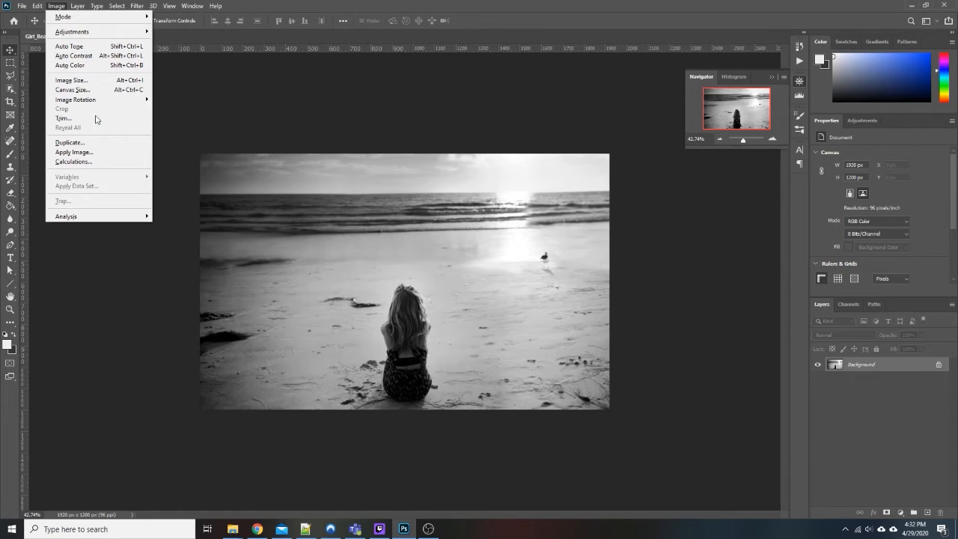
{"action": "left_click", "coordinate": [267, 119]}
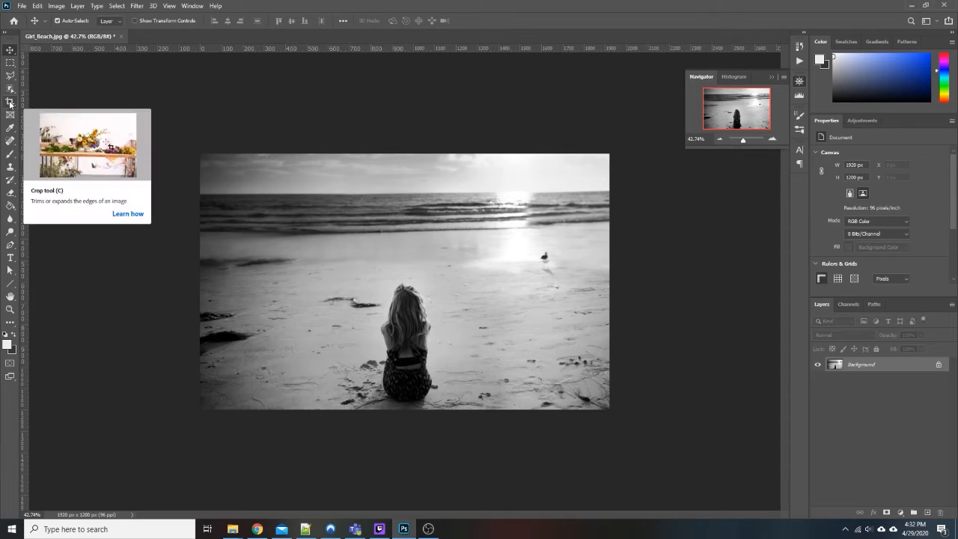
Start a freehand crop of the beach photo by pulling in its upper-left corner and repositioning the image inside the frame
{"action": "key", "text": "c"}
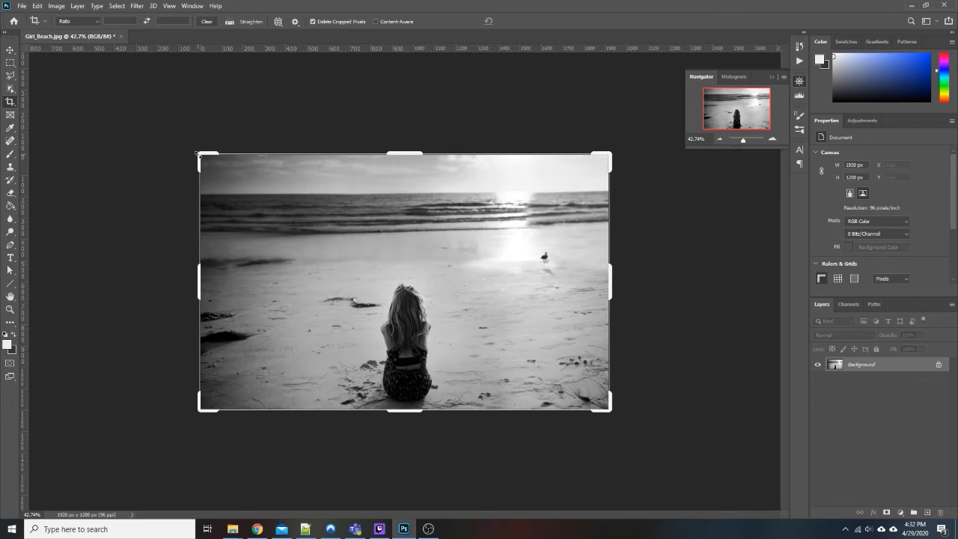
{"action": "left_click_drag", "start_coordinate": [198, 155], "coordinate": [232, 171]}
{"action": "left_click_drag", "start_coordinate": [377, 279], "coordinate": [396, 285]}
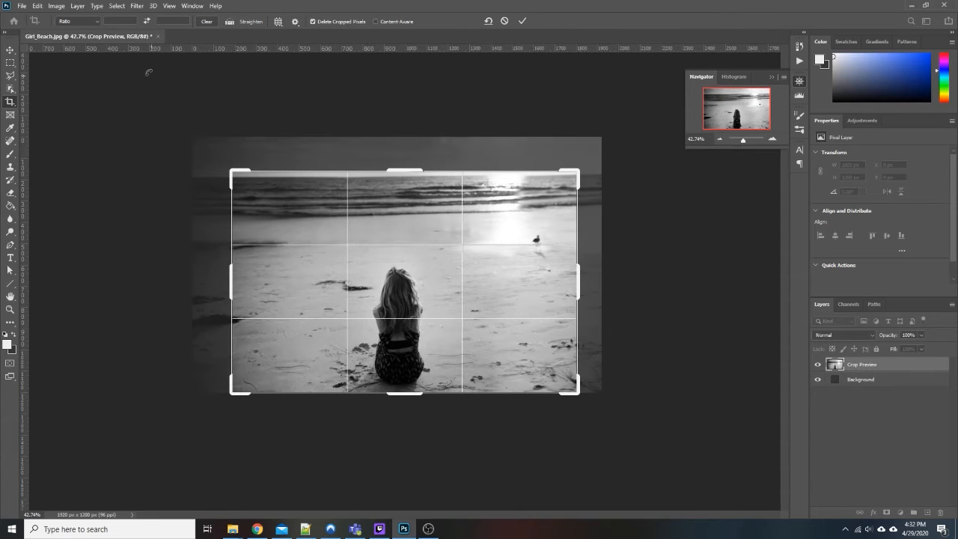
Switch the crop mode to W x H x Resolution and clear its preset dimension and resolution values
{"action": "left_click", "coordinate": [79, 21]}
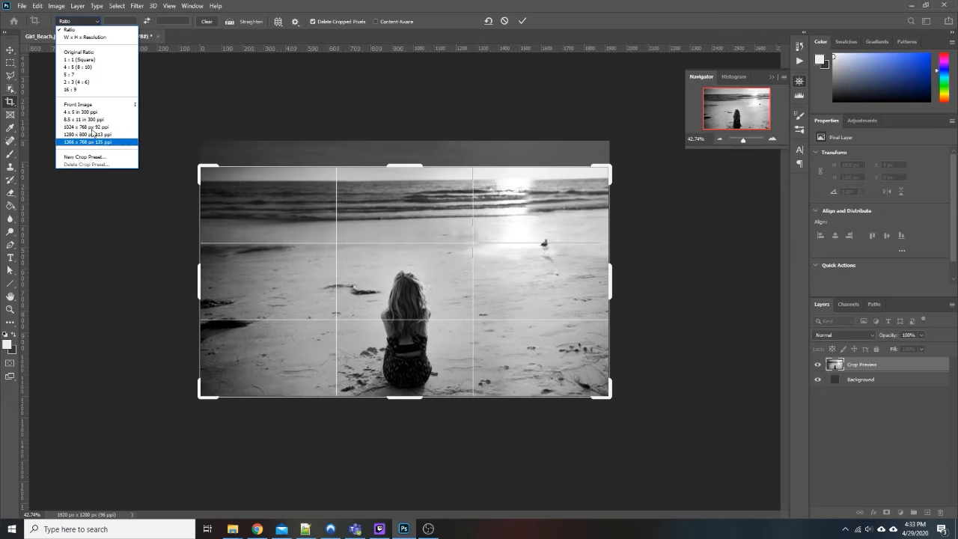
{"action": "left_click", "coordinate": [69, 38]}
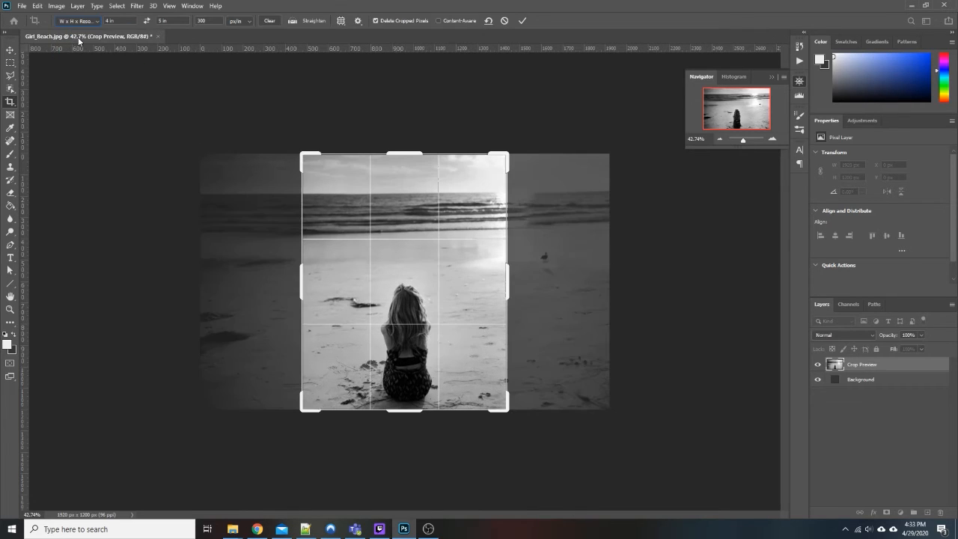
{"action": "left_click", "coordinate": [269, 20]}
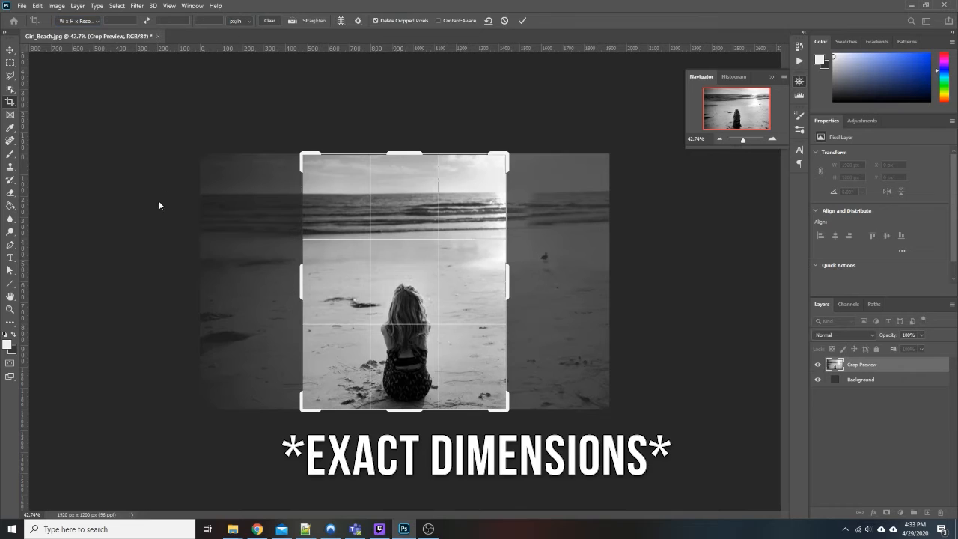
Set the crop size to 800 px wide by 600 px high, leaving the resolution blank
{"action": "left_click", "coordinate": [119, 20]}
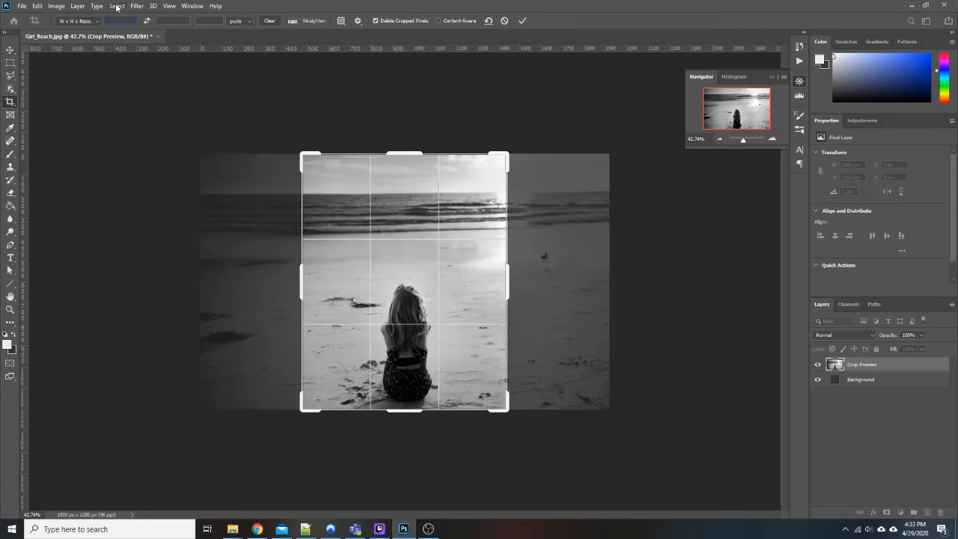
{"action": "type", "text": "800"}
{"action": "key", "text": "Tab"}
{"action": "type", "text": "600"}
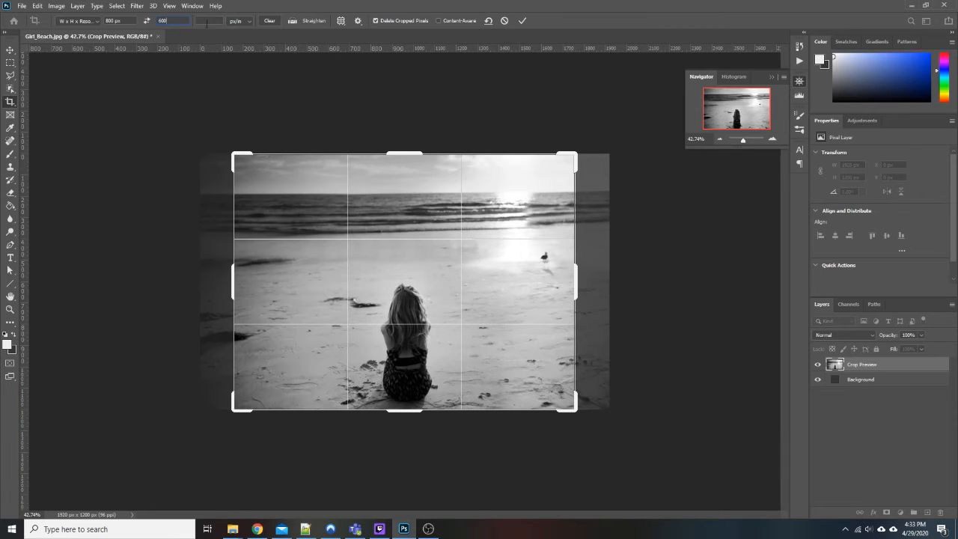
{"action": "left_click", "coordinate": [209, 21]}
{"action": "double_click", "coordinate": [212, 21]}
{"action": "key", "text": "BackSpace"}
Set the crop size to 200 px wide by 330 px high
{"action": "left_click_drag", "start_coordinate": [125, 22], "coordinate": [62, 23]}
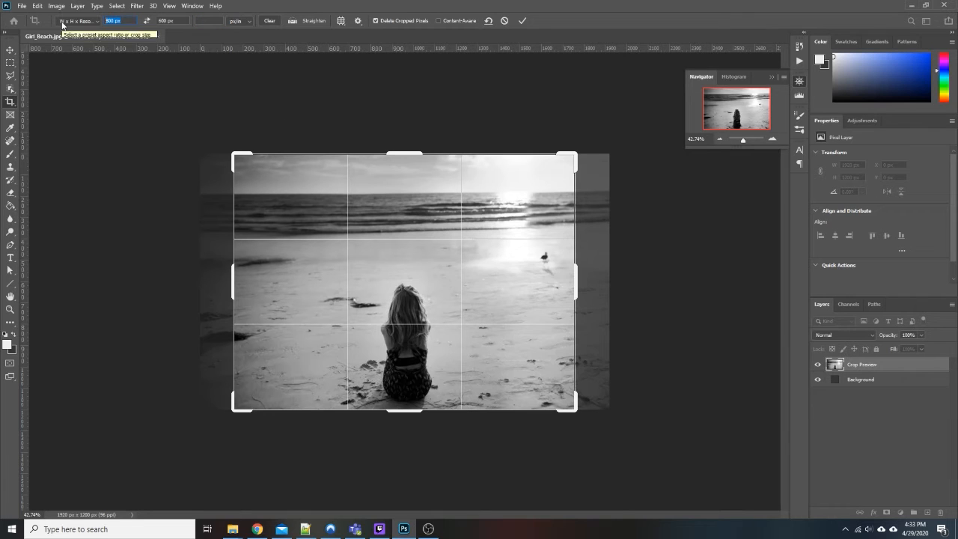
{"action": "type", "text": "200"}
{"action": "key", "text": "Tab"}
{"action": "type", "text": "3"}
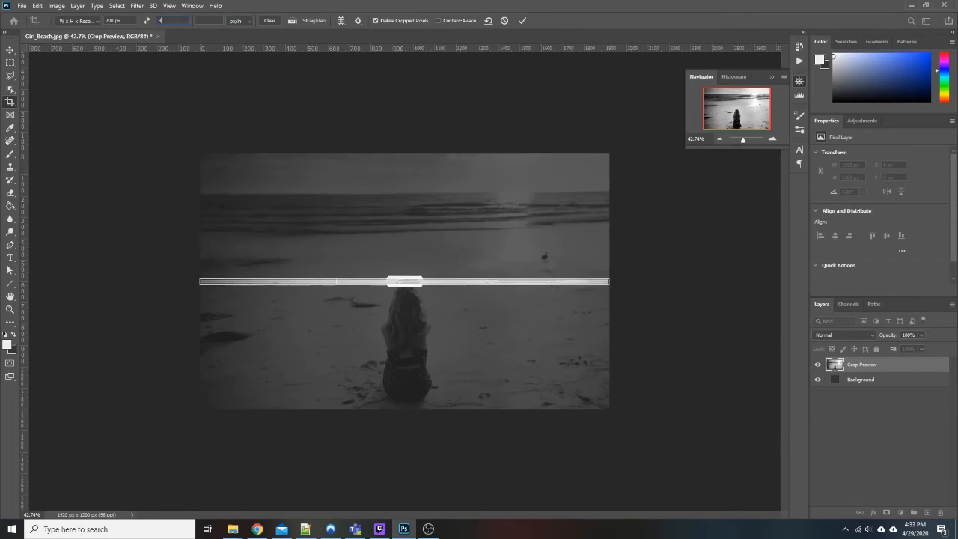
{"action": "type", "text": "30"}
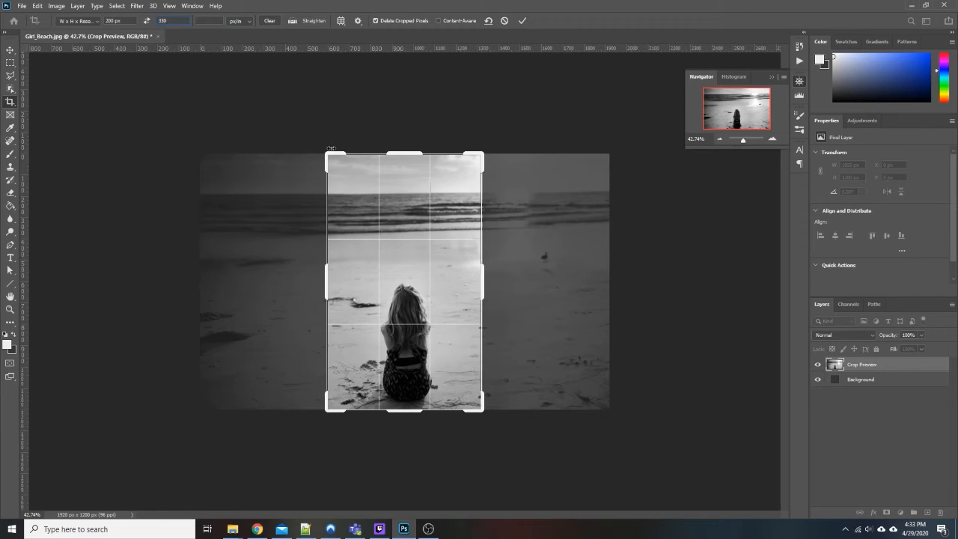
Shrink the crop frame to about 449 × 740 px around the woman, swapping its orientation to landscape and back to portrait
{"action": "left_click_drag", "start_coordinate": [327, 155], "coordinate": [330, 191]}
{"action": "key", "text": "x"}
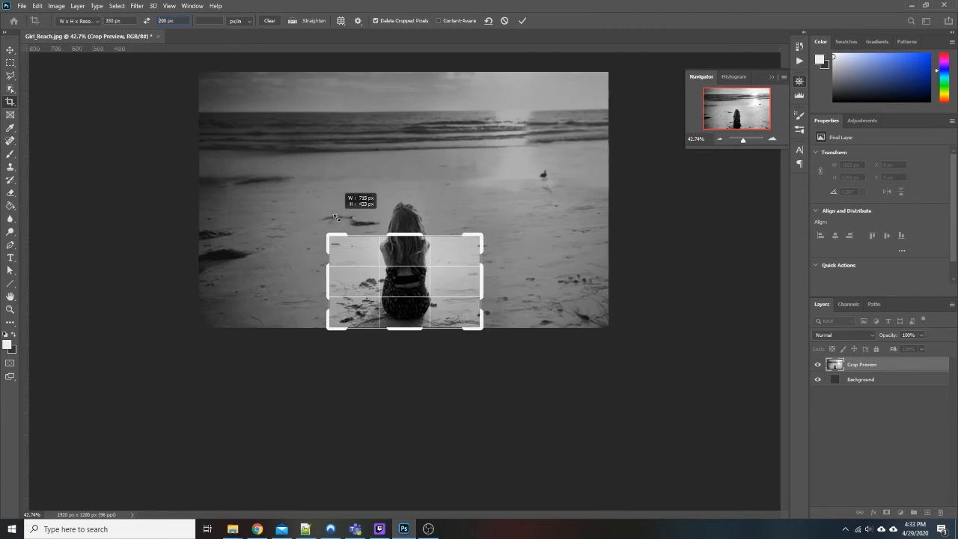
{"action": "left_click_drag", "start_coordinate": [335, 235], "coordinate": [334, 218]}
{"action": "key", "text": "x"}
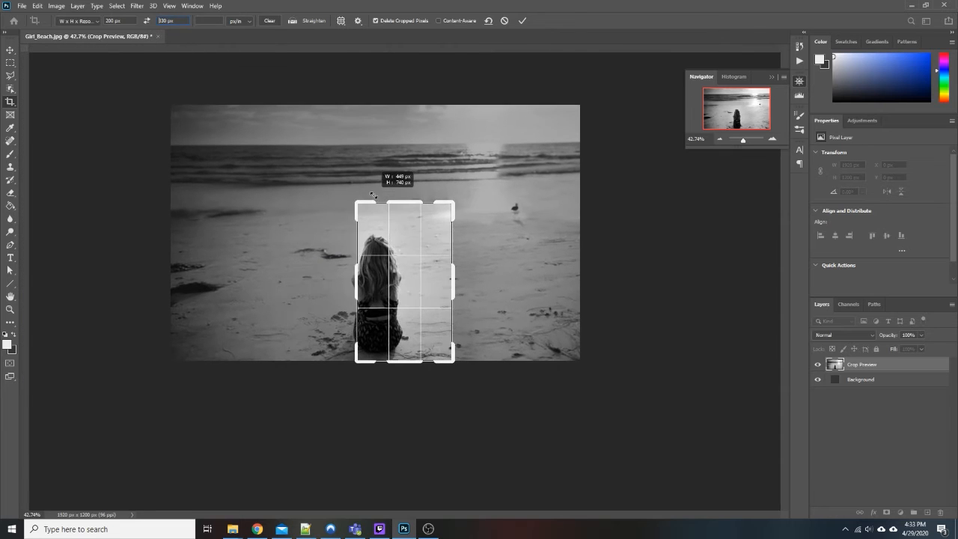
Reduce the crop frame to about 382 × 630 px and centre the seated woman inside it
{"action": "mouse_move", "coordinate": [423, 285]}
{"action": "left_mouse_down"}
{"action": "mouse_move", "coordinate": [446, 274]}
{"action": "mouse_move", "coordinate": [447, 282]}
{"action": "left_mouse_up"}
{"action": "key", "text": "ctrl+r"}
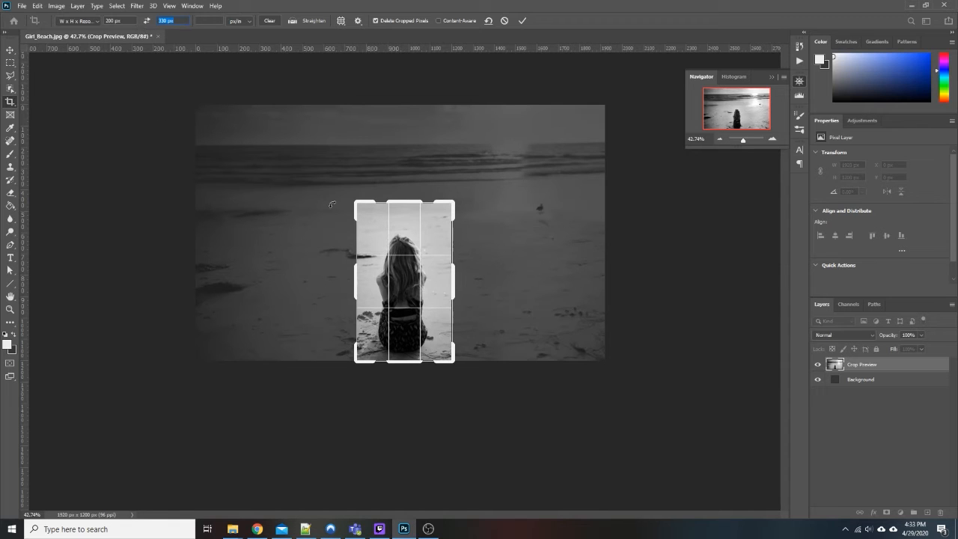
{"action": "left_click_drag", "start_coordinate": [356, 202], "coordinate": [362, 214]}
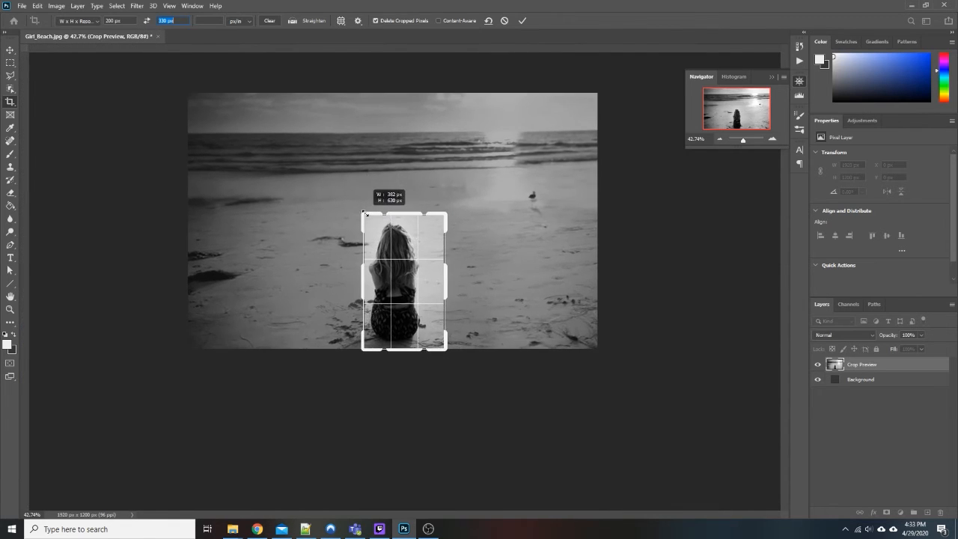
{"action": "left_click_drag", "start_coordinate": [376, 253], "coordinate": [392, 253]}
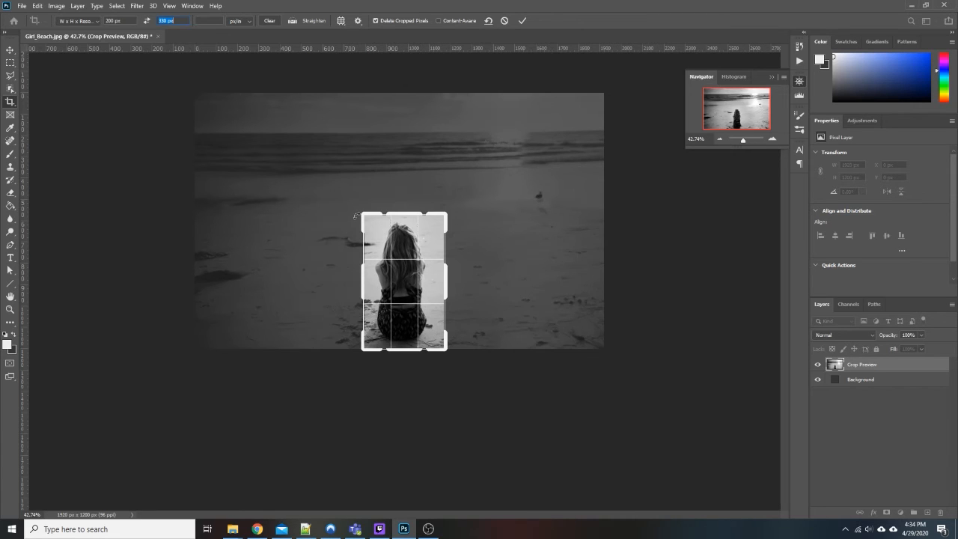
Tighten the crop frame slightly around the seated woman and apply the 200 × 330 px crop
{"action": "left_click_drag", "start_coordinate": [362, 216], "coordinate": [366, 218]}
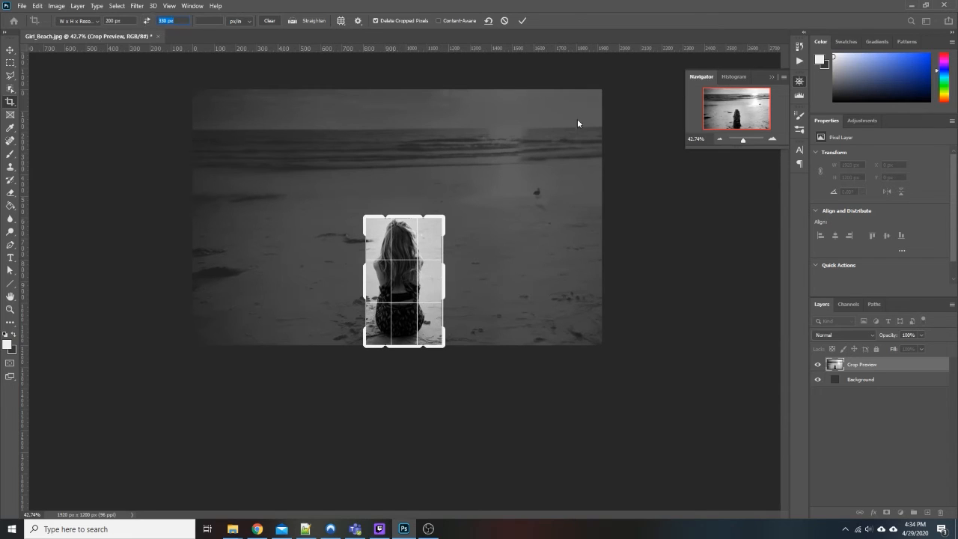
{"action": "left_click", "coordinate": [523, 21]}
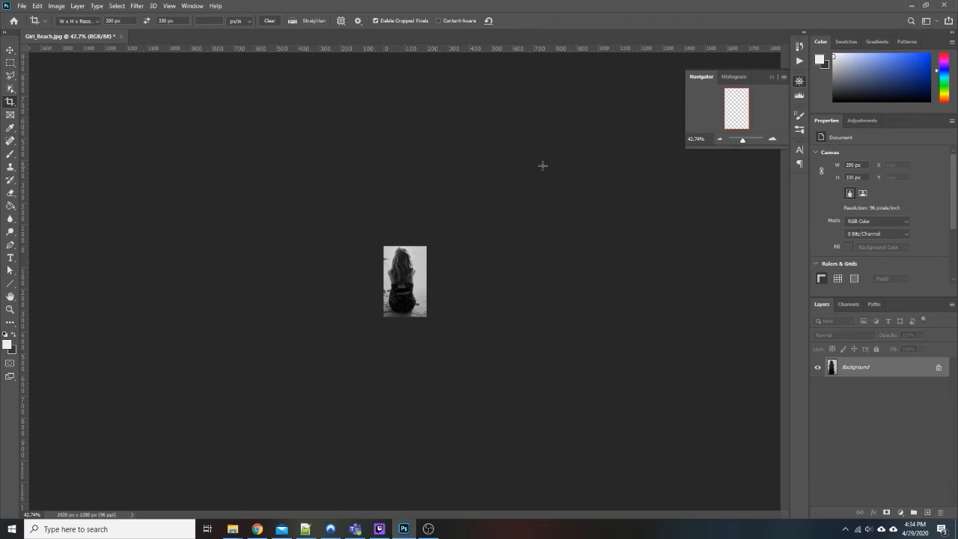
Check the cropped image's pixel dimensions and resolution in the Image Size settings, leaving them as they are
{"action": "left_click", "coordinate": [52, 7]}
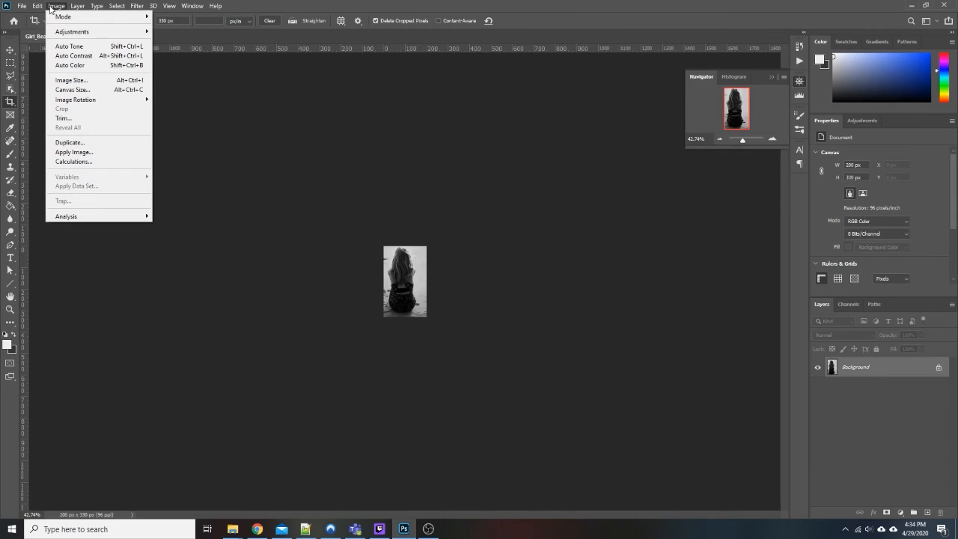
{"action": "left_click", "coordinate": [71, 80]}
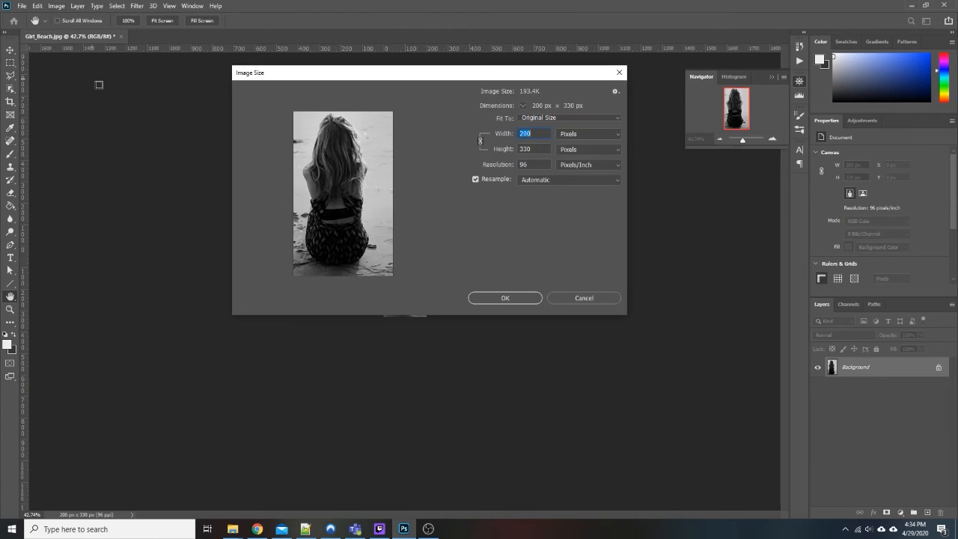
{"action": "left_click", "coordinate": [506, 298]}
Undo the applied crop to restore the full beach photo with the Crop tool active
{"action": "key", "text": "c"}
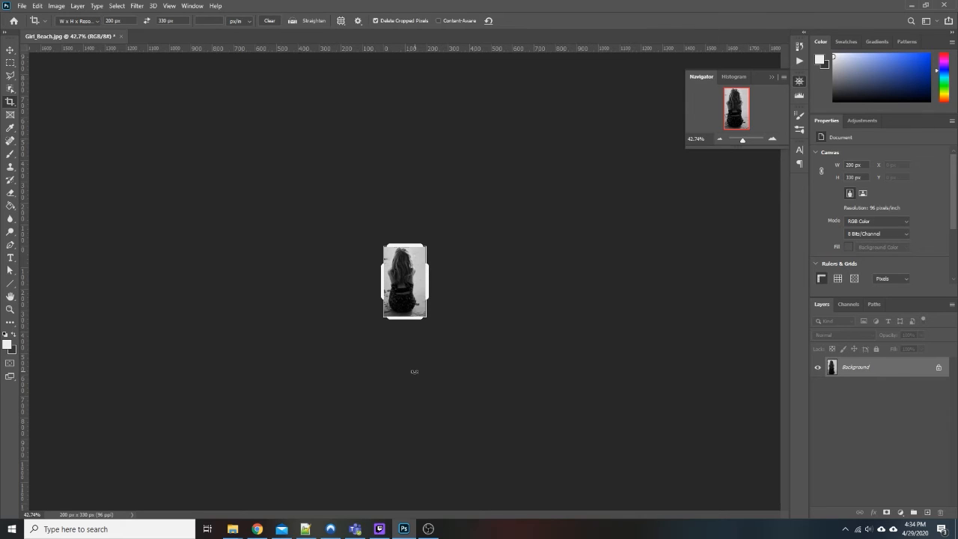
{"action": "key", "text": "ctrl+z"}
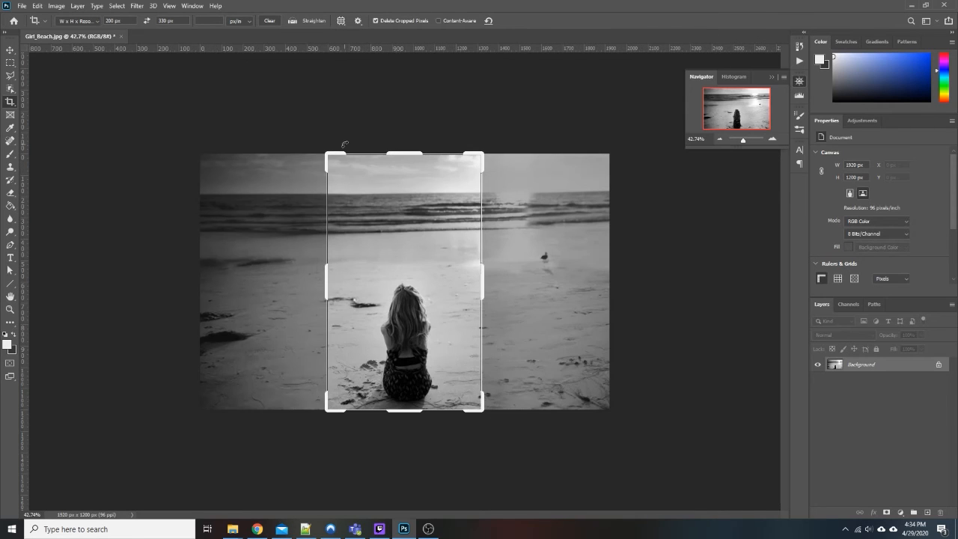